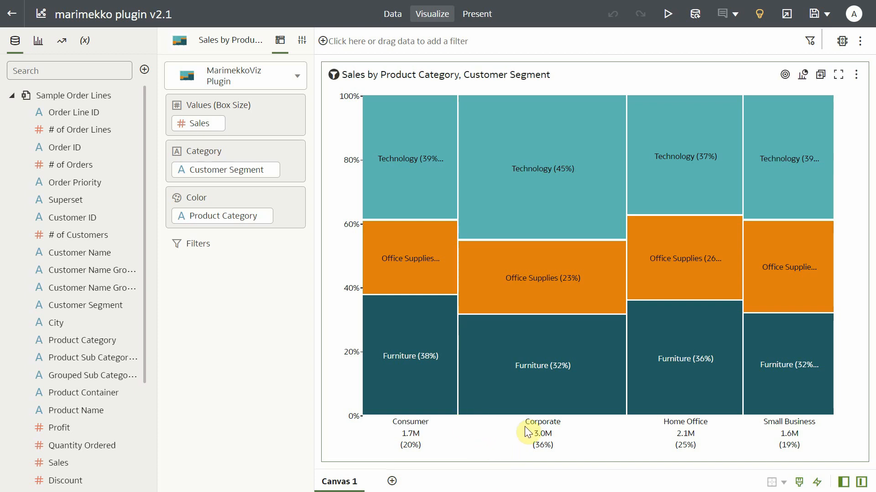
# Create a visualization from the Sales, Product Category and Customer Segment columns using the default chart type.
pyautogui.moveTo(455, 321)
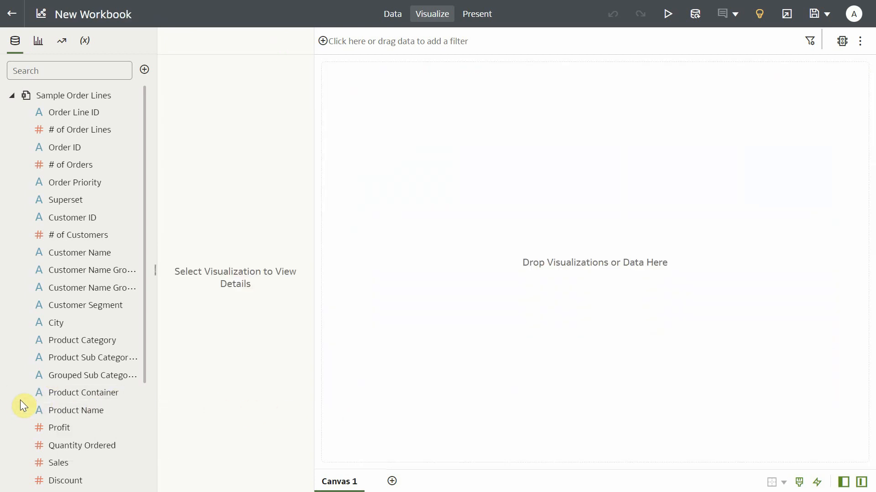
pyautogui.moveTo(20, 405)
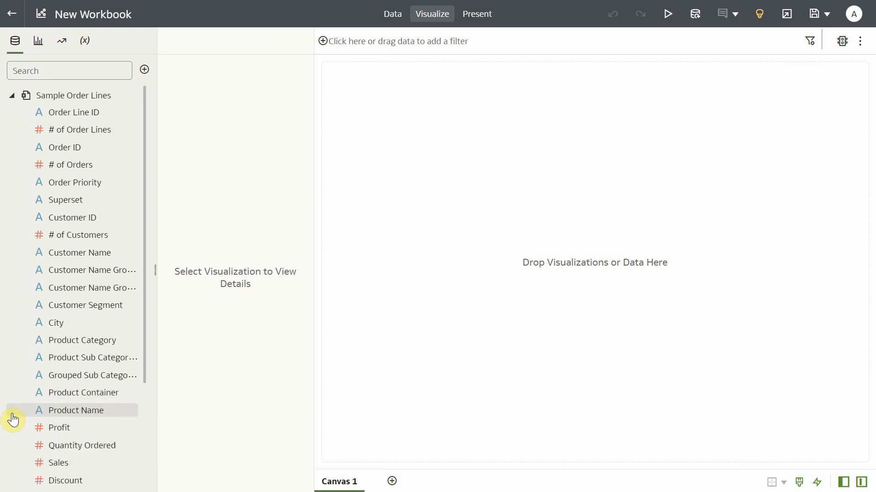
pyautogui.scroll(-3, 58, 336)
pyautogui.click(73, 326)
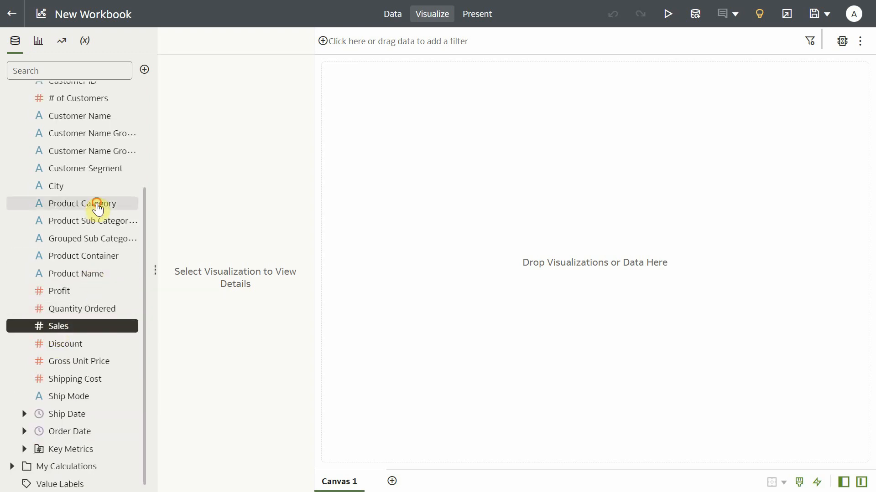
pyautogui.keyDown('ctrl'); pyautogui.click(97, 204); pyautogui.keyUp('ctrl')
pyautogui.keyDown('ctrl'); pyautogui.click(98, 169); pyautogui.keyUp('ctrl')
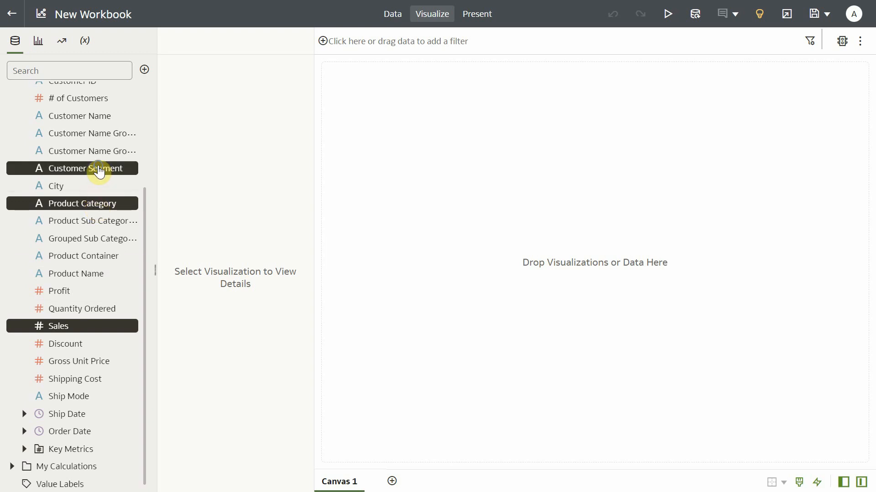
pyautogui.rightClick(99, 170)
pyautogui.click(137, 175)
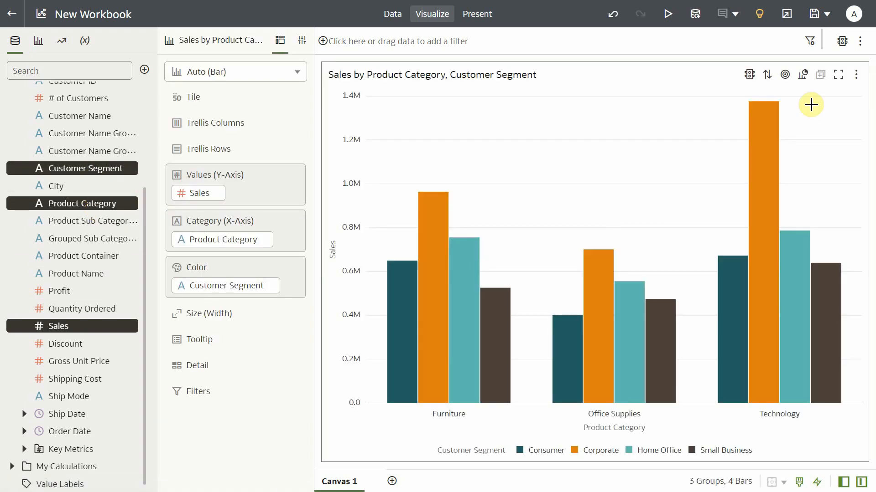
# Change the chart type to 100% Stacked Bar and swap Customer Segment into the category axis with Product Category as the color.
pyautogui.click(802, 74)
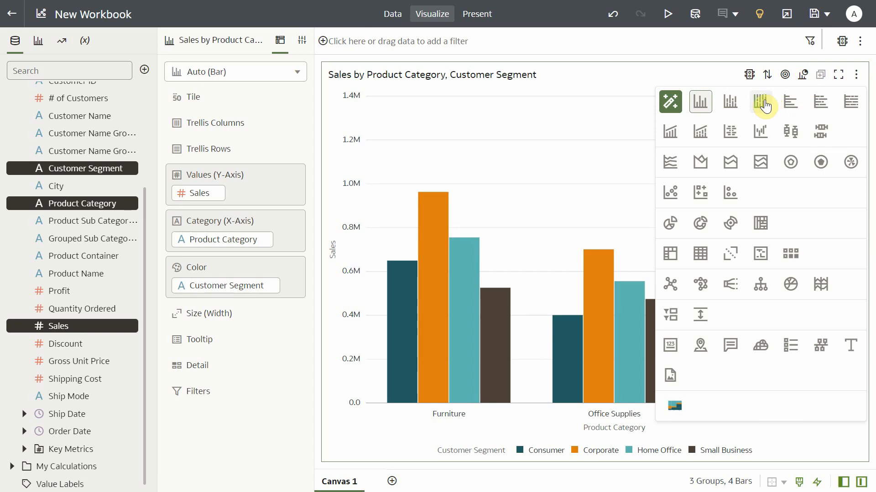
pyautogui.click(765, 104)
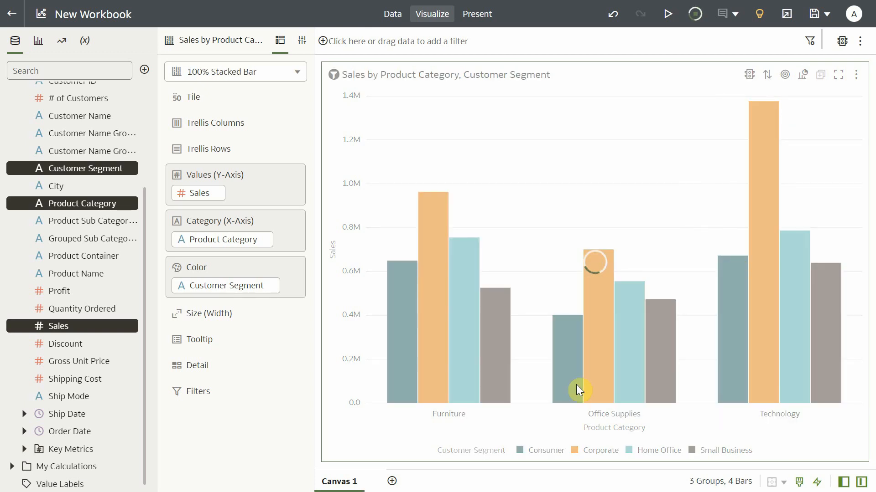
pyautogui.moveTo(222, 289); pyautogui.dragTo(224, 240)
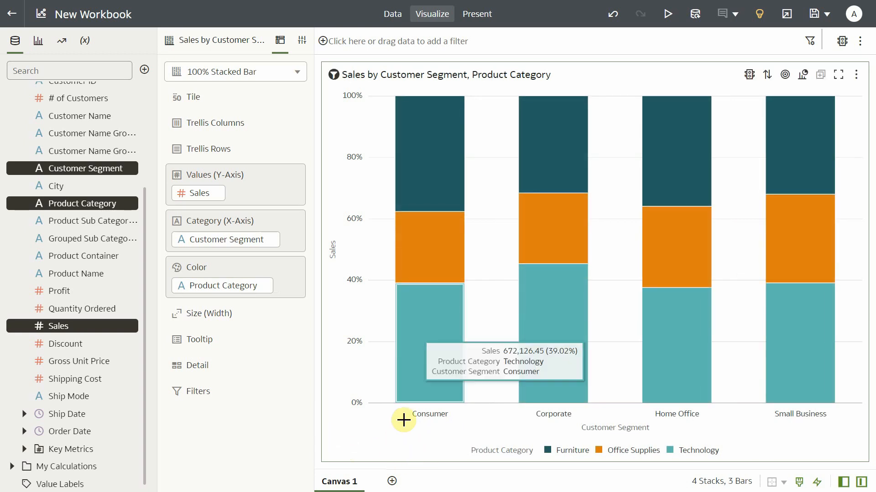
pyautogui.moveTo(427, 274)
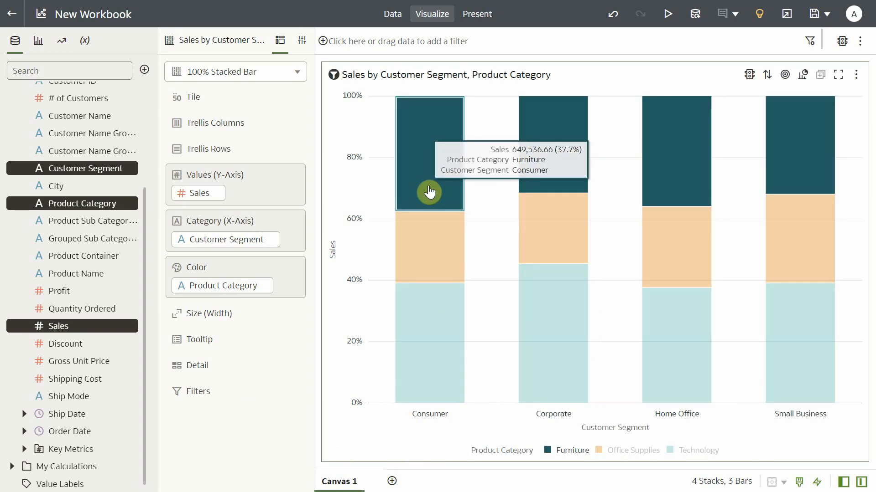
pyautogui.moveTo(429, 378)
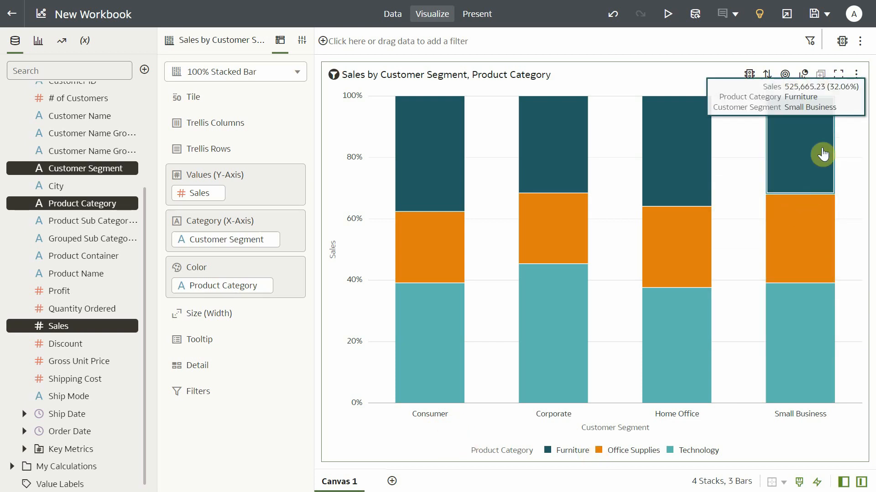
# Change the visualization type to Stacked Bar and inspect the Technology segment of the Consumer bar.
pyautogui.click(804, 77)
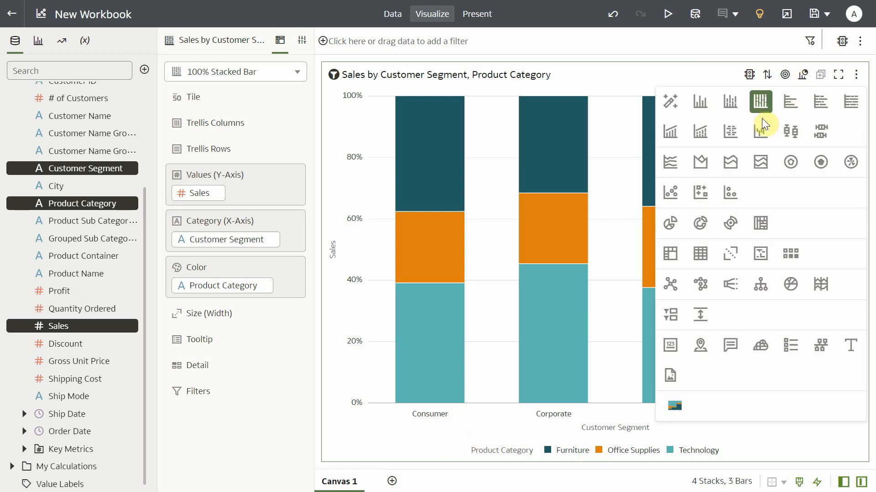
pyautogui.click(729, 105)
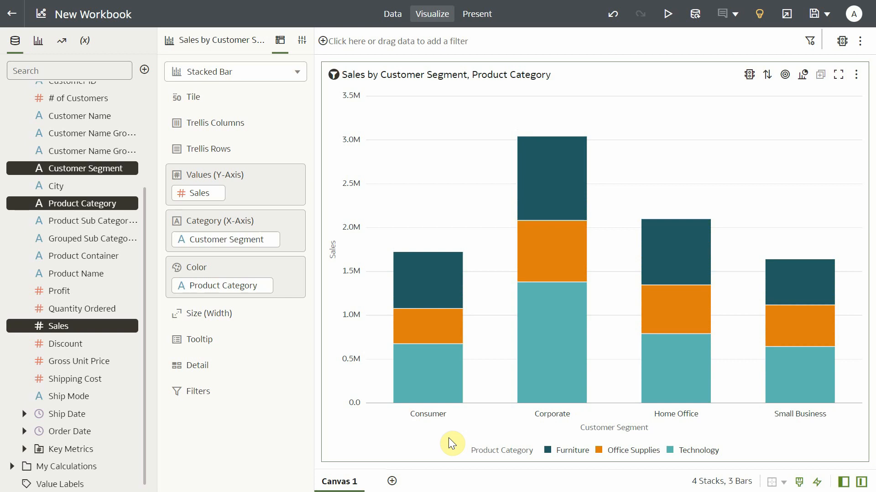
pyautogui.click(444, 400)
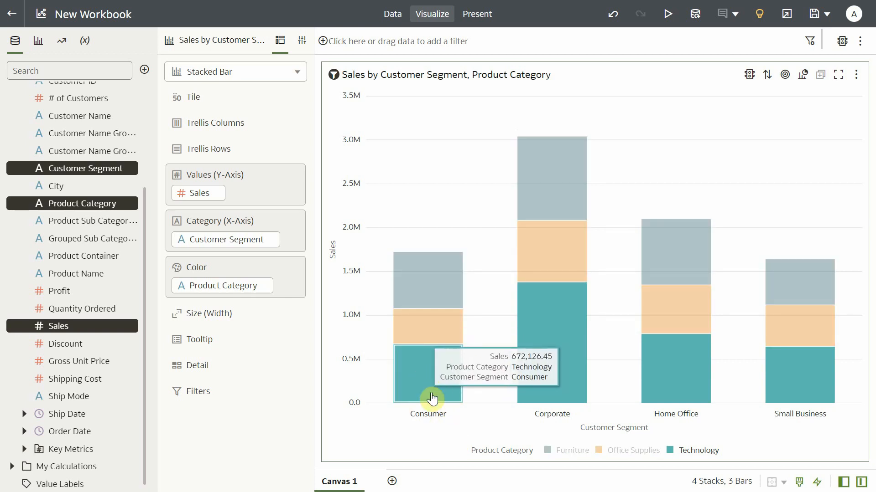
pyautogui.click(443, 452)
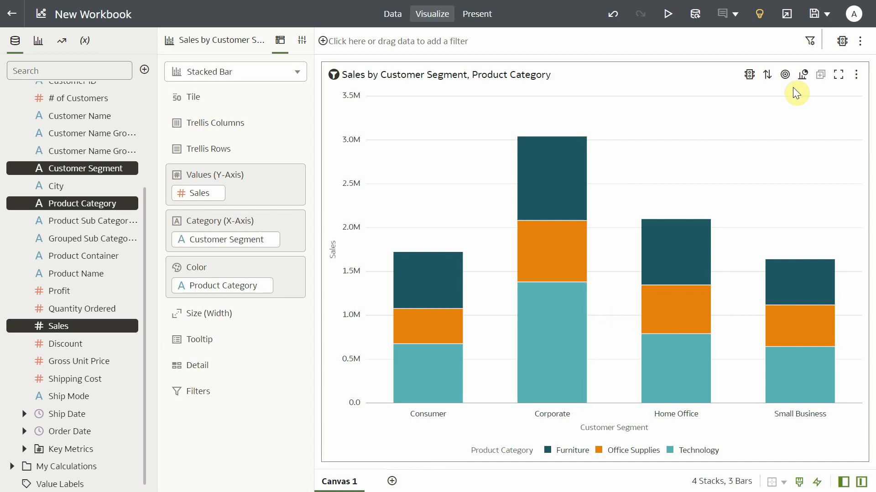
# Change the visualization type to Treemap.
pyautogui.click(803, 76)
pyautogui.click(761, 224)
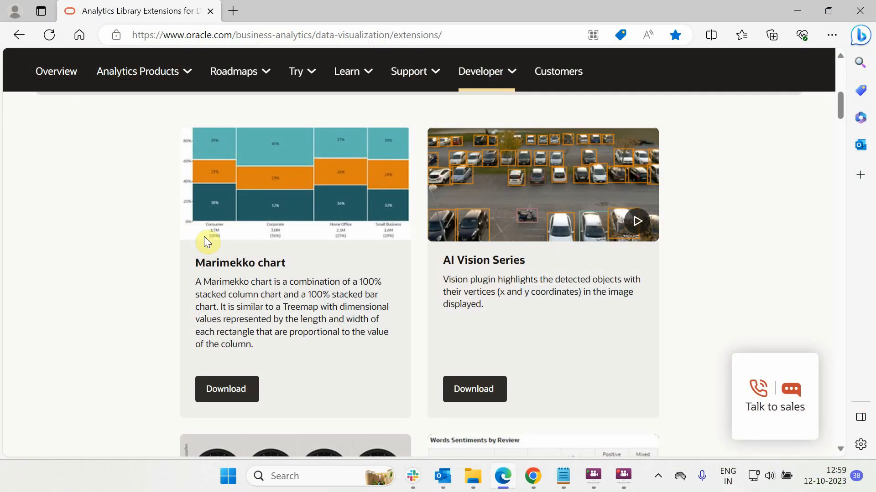
# Switch from the extensions library web page to Oracle Analytics and open the Extensions page of the Console.
pyautogui.moveTo(449, 27); pyautogui.dragTo(116, 34)
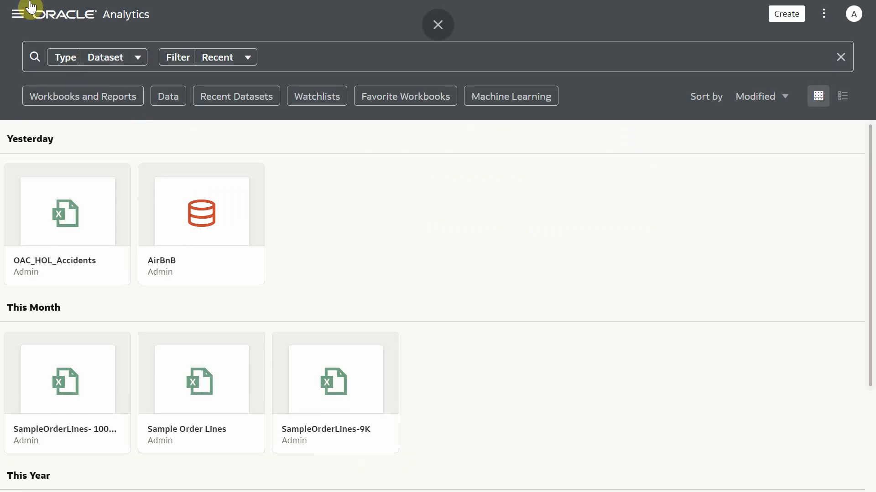
pyautogui.click(17, 14)
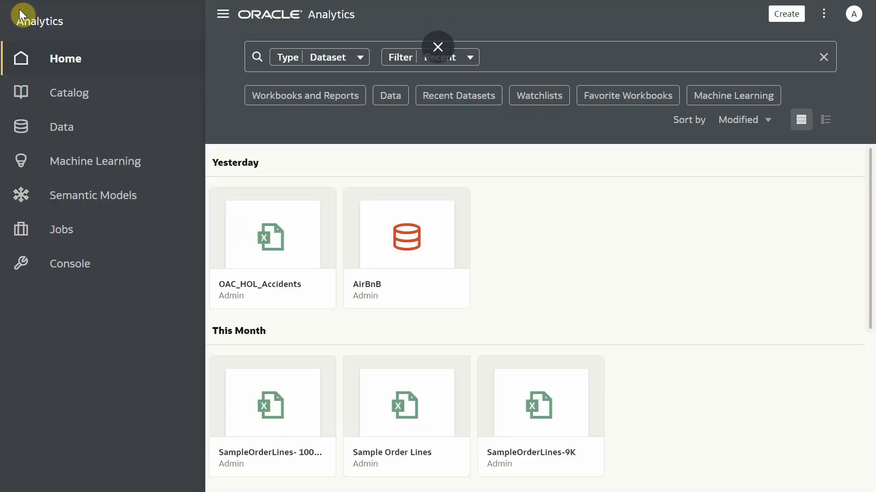
pyautogui.click(71, 268)
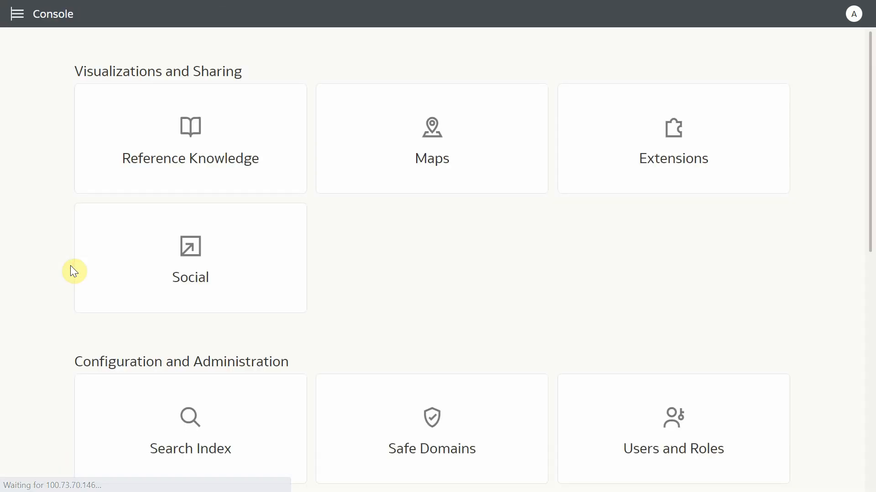
pyautogui.click(684, 166)
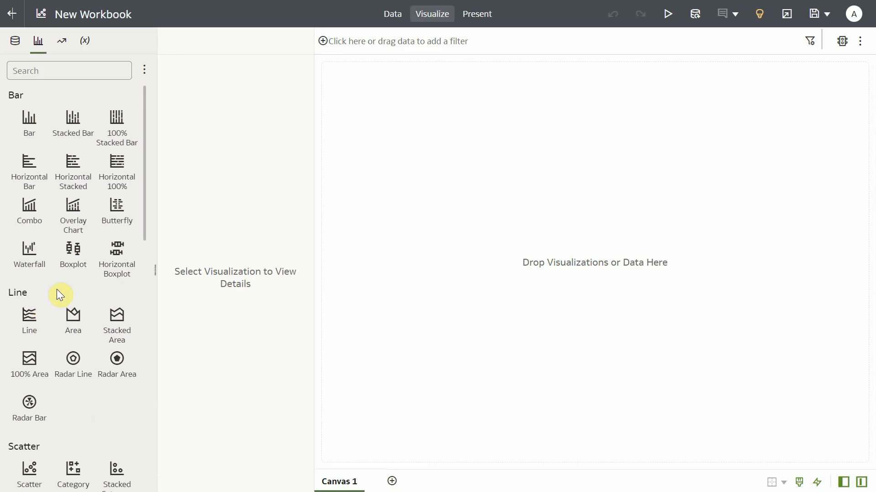
# Add the Marimekko Viz Plugin custom visualization to the empty canvas.
pyautogui.scroll(-12, 73, 286)
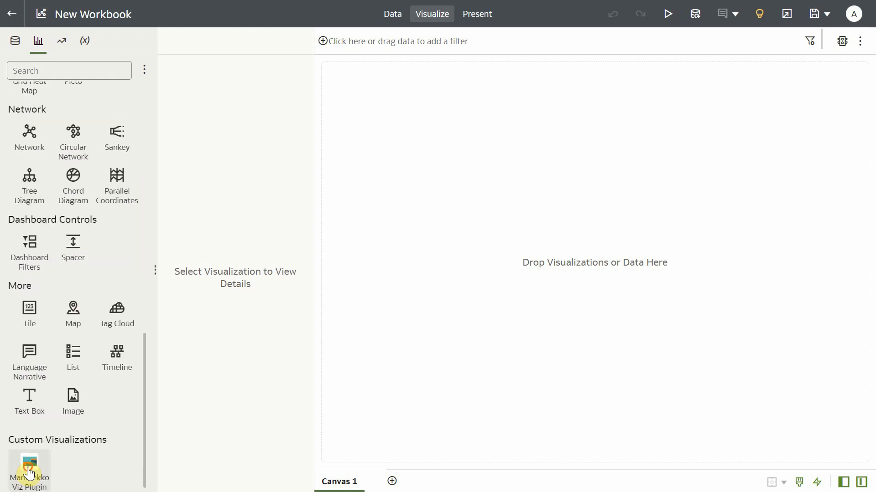
pyautogui.moveTo(30, 465); pyautogui.dragTo(502, 275)
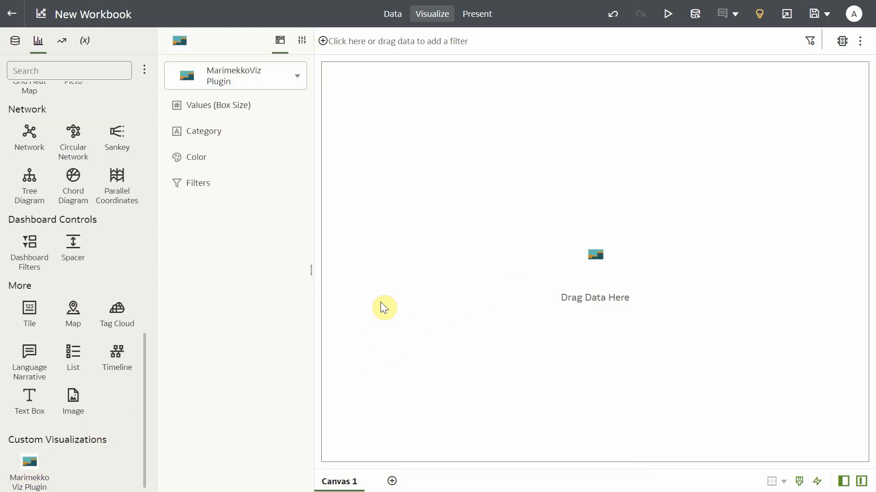
# Assign Sales to the plugin's box size values, Product Category to its color and Customer Segment to its category.
pyautogui.scroll(10, 51, 296)
pyautogui.click(15, 41)
pyautogui.moveTo(58, 463); pyautogui.dragTo(197, 103)
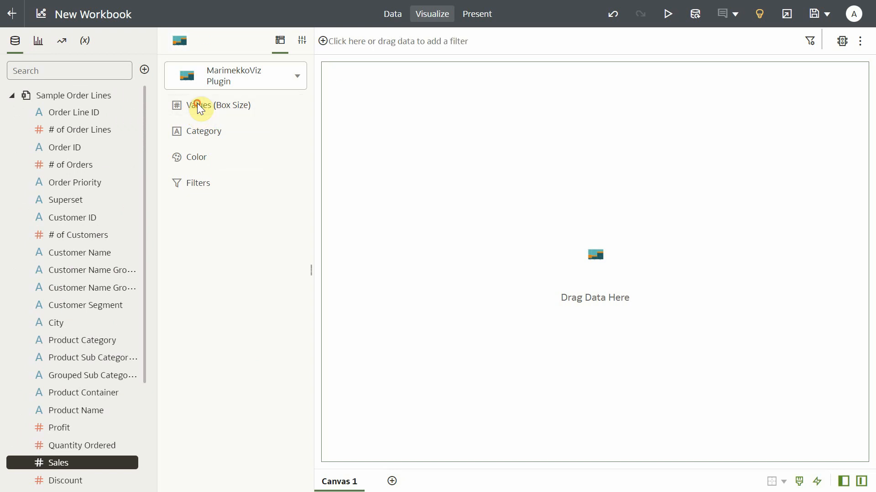
pyautogui.moveTo(82, 340); pyautogui.dragTo(208, 184)
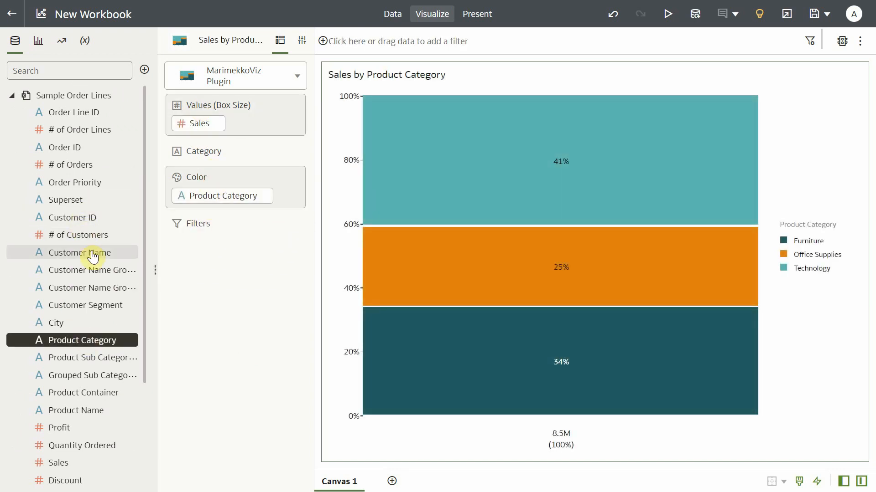
pyautogui.moveTo(85, 305); pyautogui.dragTo(214, 155)
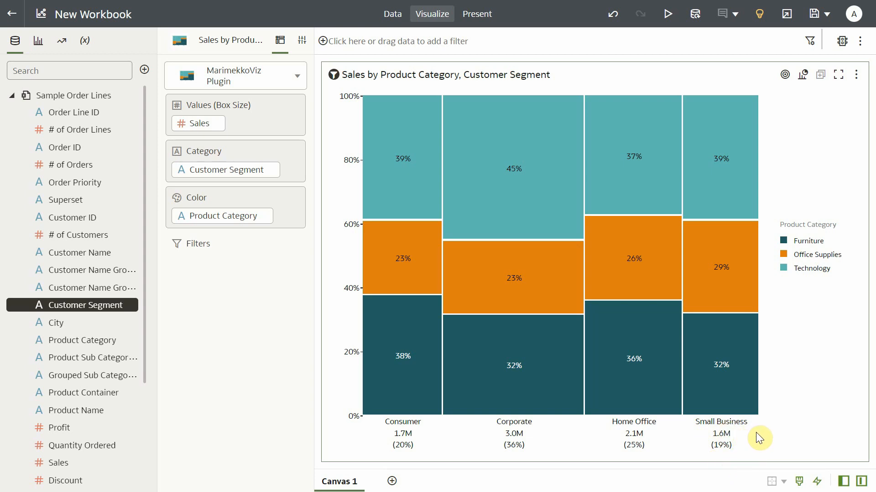
# Set the Marimekko chart's Percent Of property to Total and inspect the box tooltips.
pyautogui.moveTo(524, 199)
pyautogui.click(301, 41)
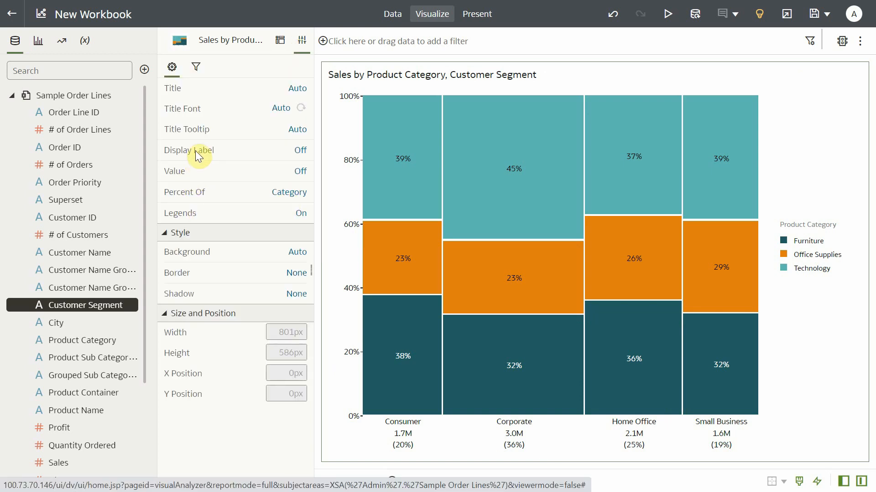
pyautogui.click(287, 199)
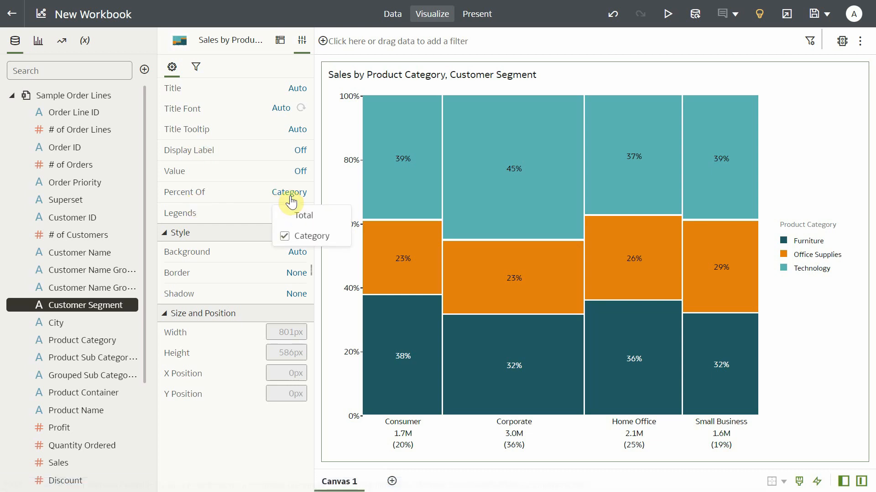
pyautogui.click(302, 215)
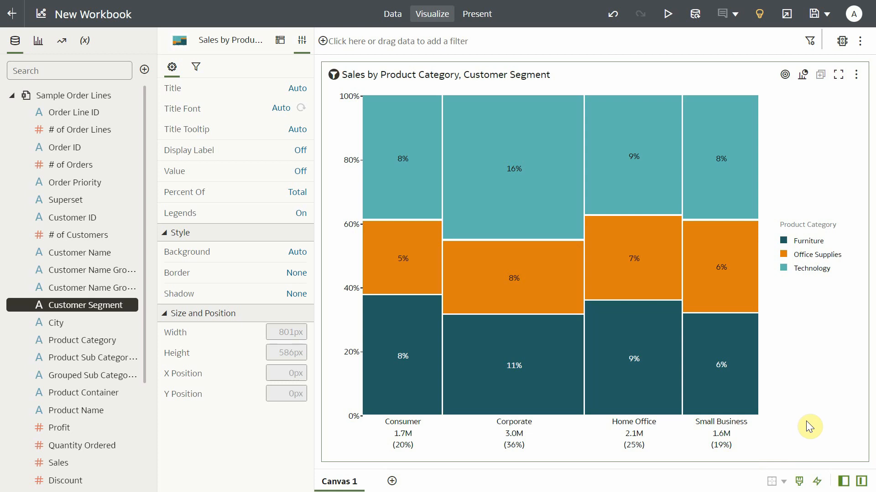
pyautogui.moveTo(524, 222)
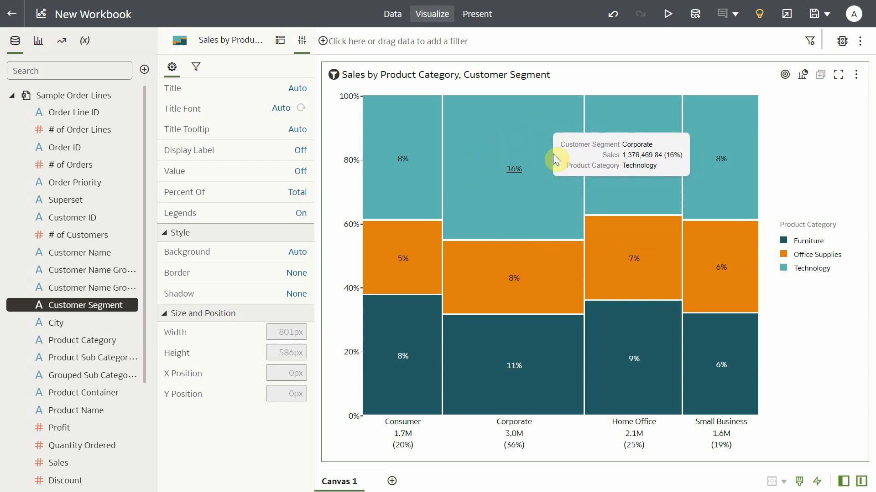
pyautogui.moveTo(400, 280)
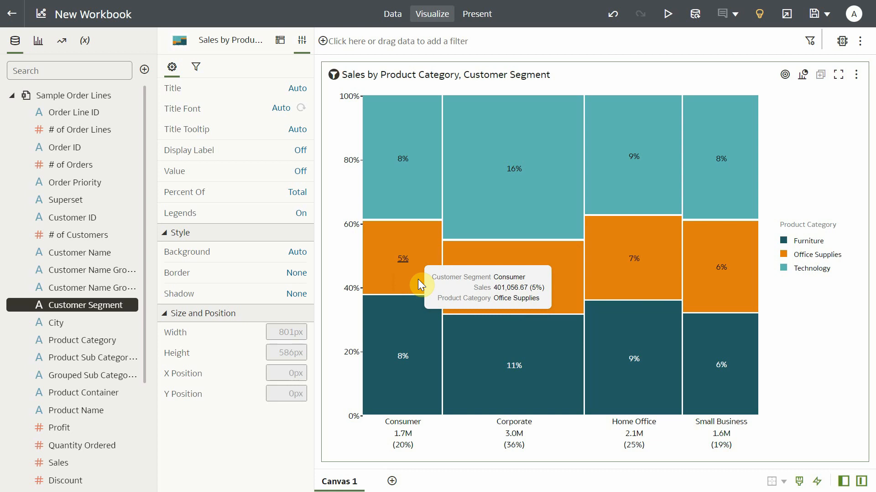
# Turn the Marimekko chart's legends off and its Value labels on.
pyautogui.click(301, 213)
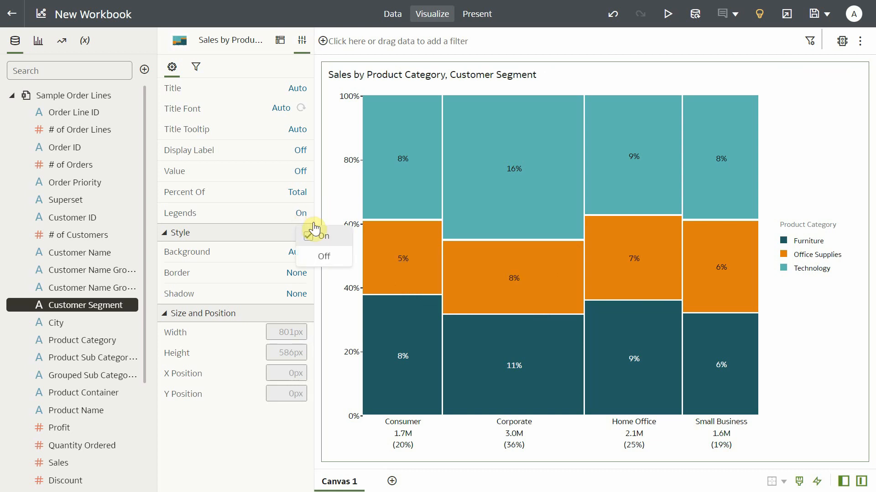
pyautogui.click(324, 257)
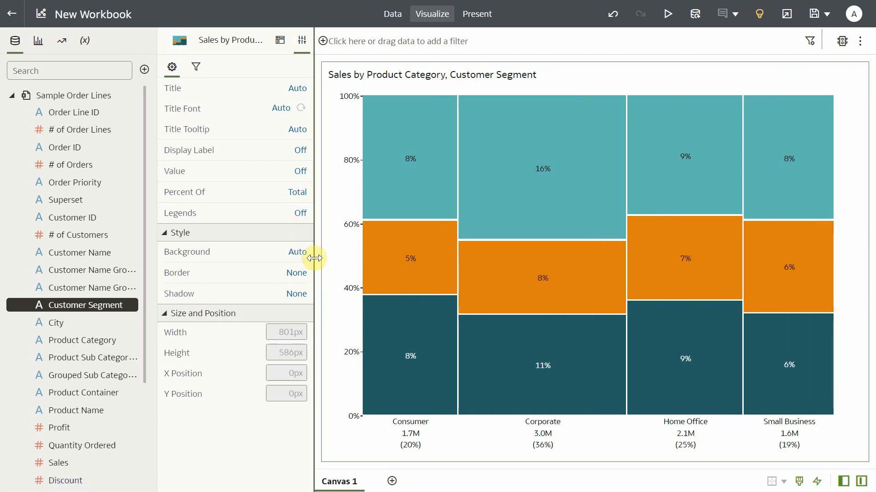
pyautogui.click(299, 173)
pyautogui.click(305, 194)
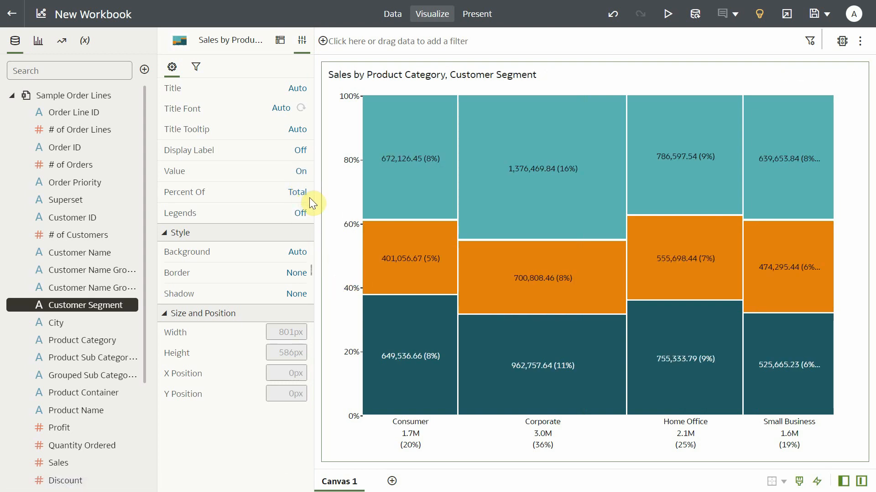
pyautogui.click(301, 169)
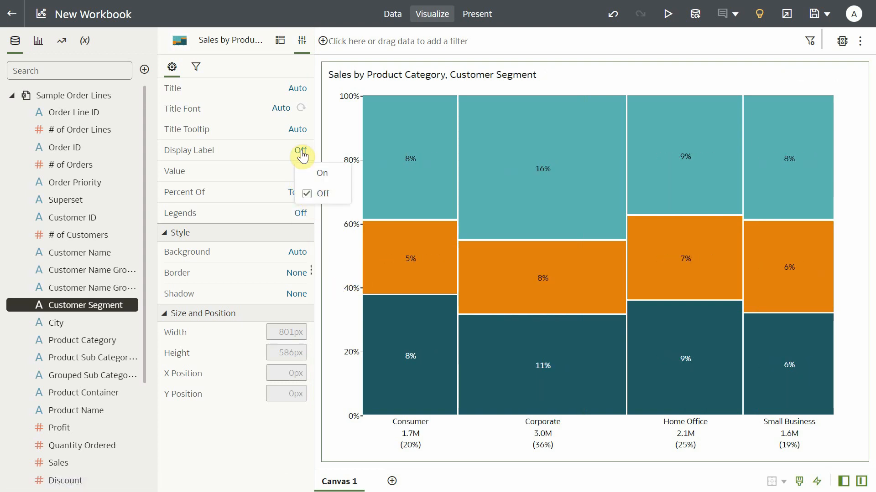
pyautogui.click(320, 175)
pyautogui.moveTo(387, 198)
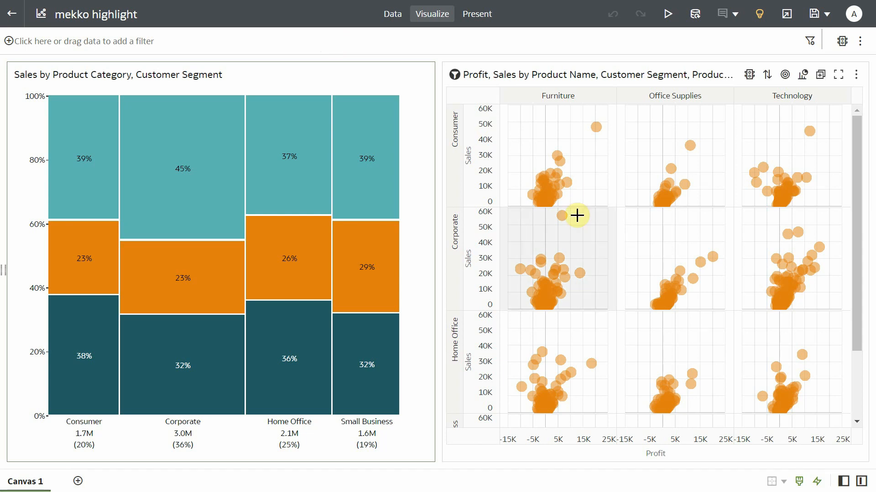
# In the mekko highlight workbook, select a Consumer Furniture point in the scatter chart, then the Corporate Technology box in the Marimekko chart.
pyautogui.moveTo(568, 188)
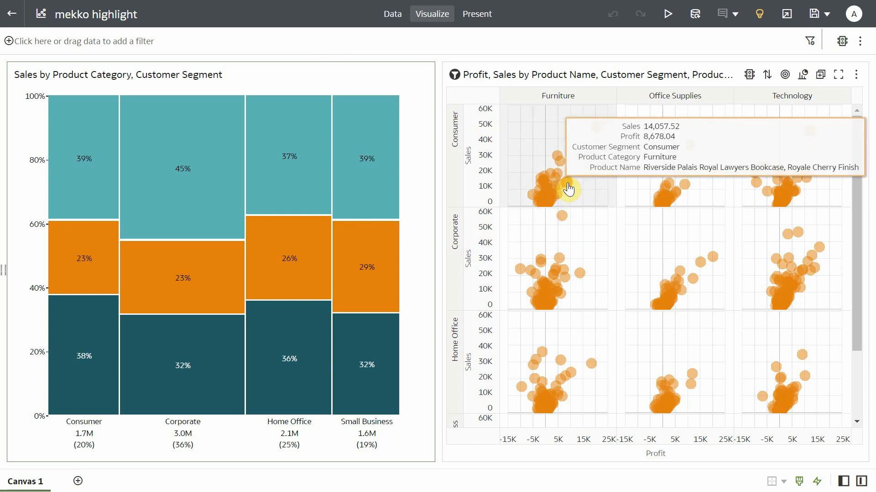
pyautogui.click(568, 188)
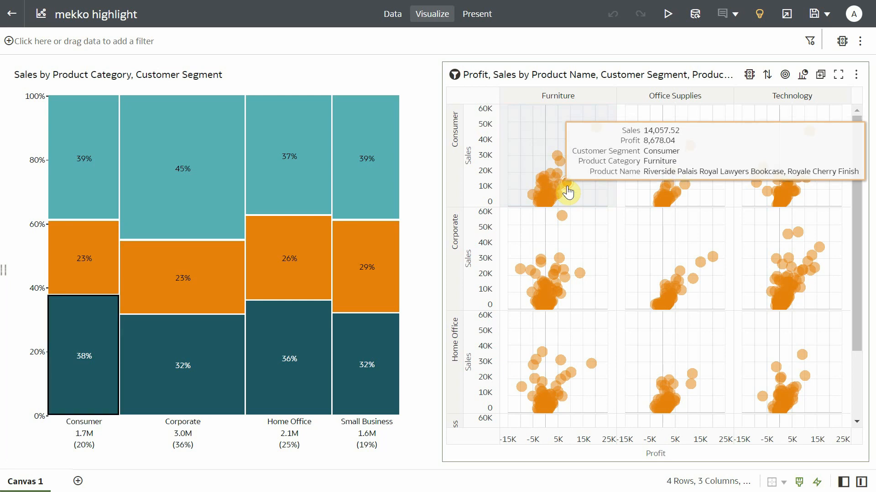
pyautogui.moveTo(64, 381)
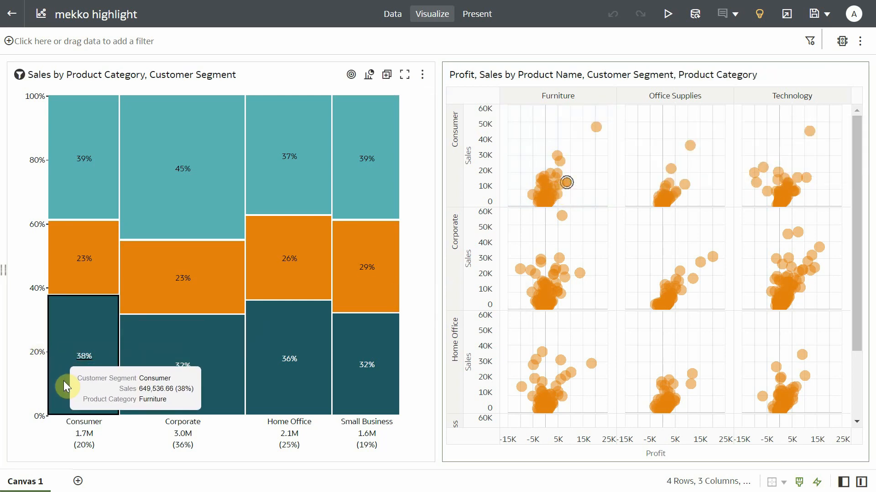
pyautogui.click(166, 223)
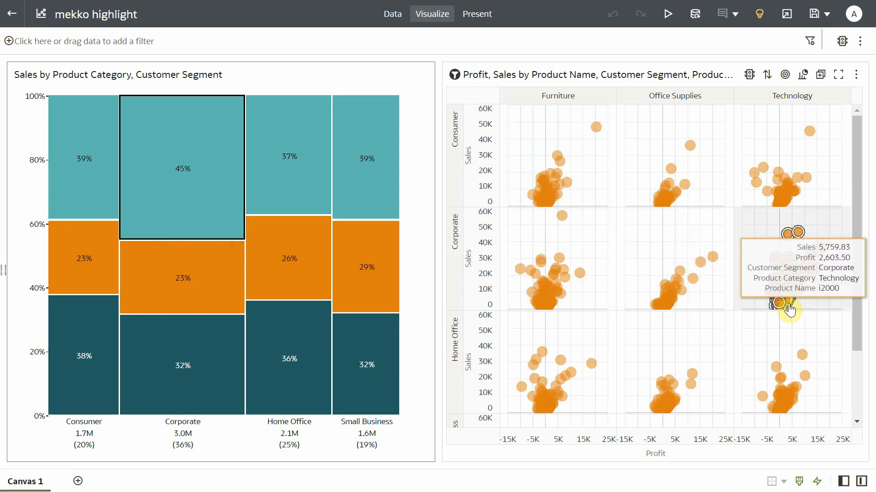